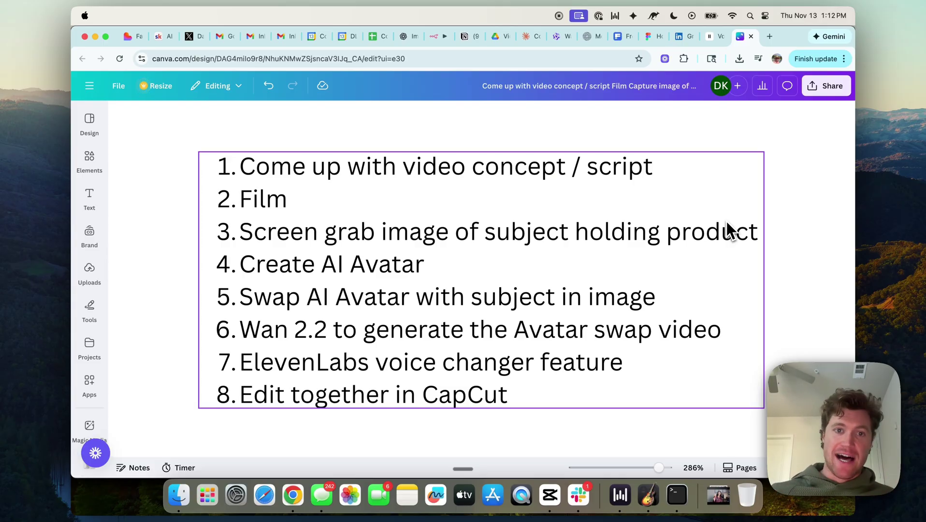
# Step: Switch to the Claude chat and select the 25-second Colgate UGC ad script text
pyautogui.scroll(-1, 727, 221)
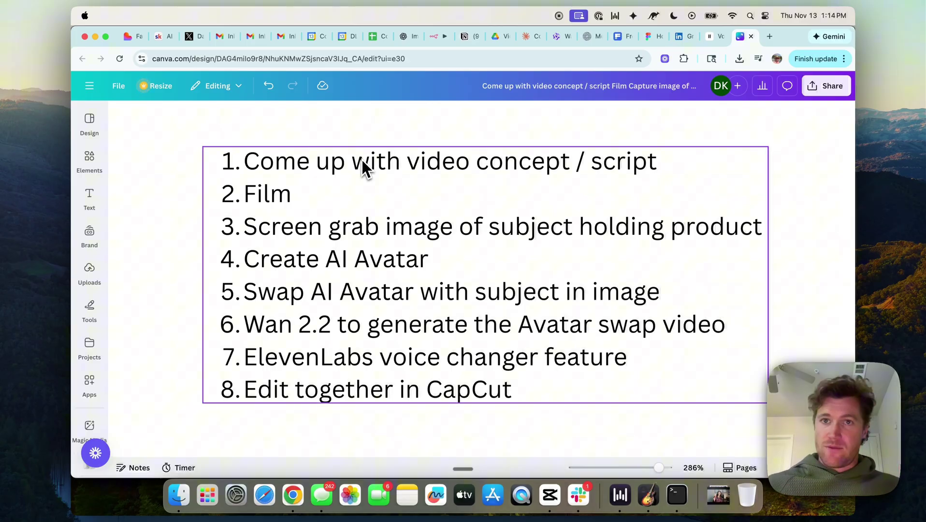
pyautogui.click(531, 38)
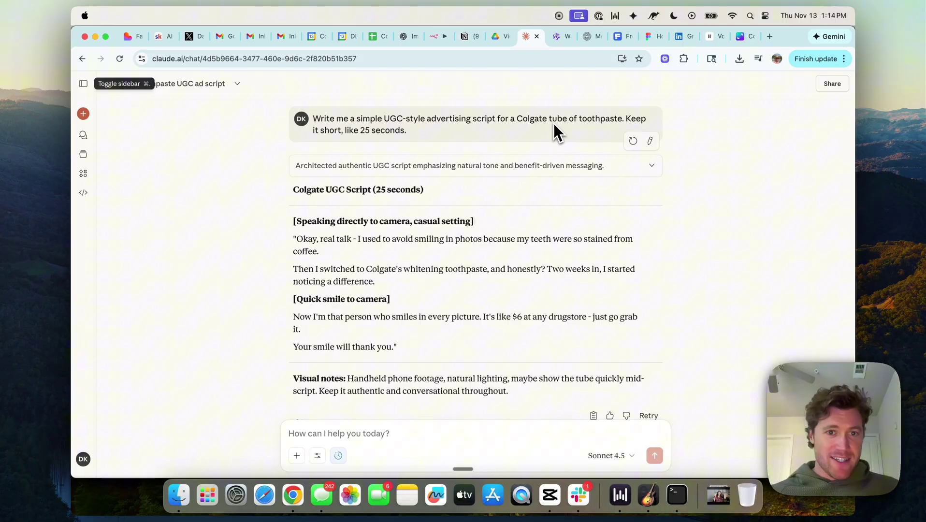
pyautogui.scroll(-2, 438, 239)
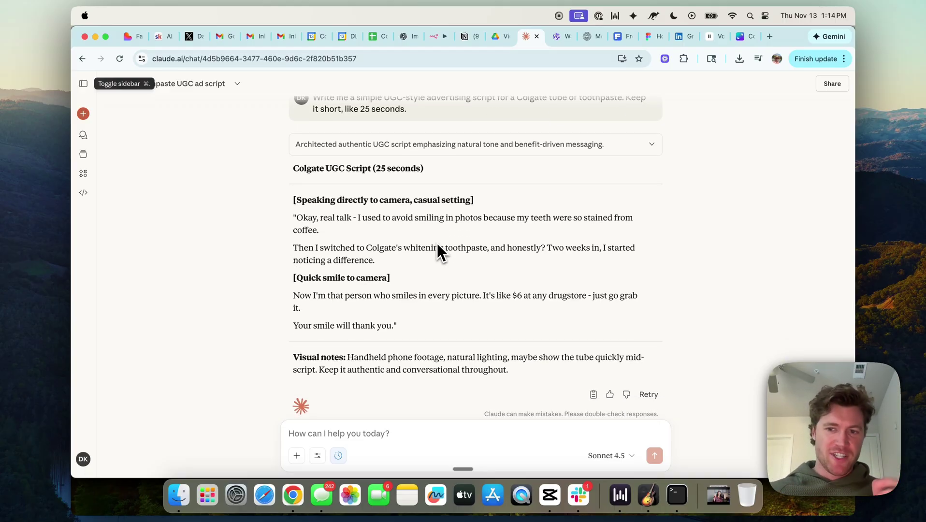
pyautogui.scroll(-1, 437, 243)
pyautogui.moveTo(295, 206); pyautogui.dragTo(427, 320)
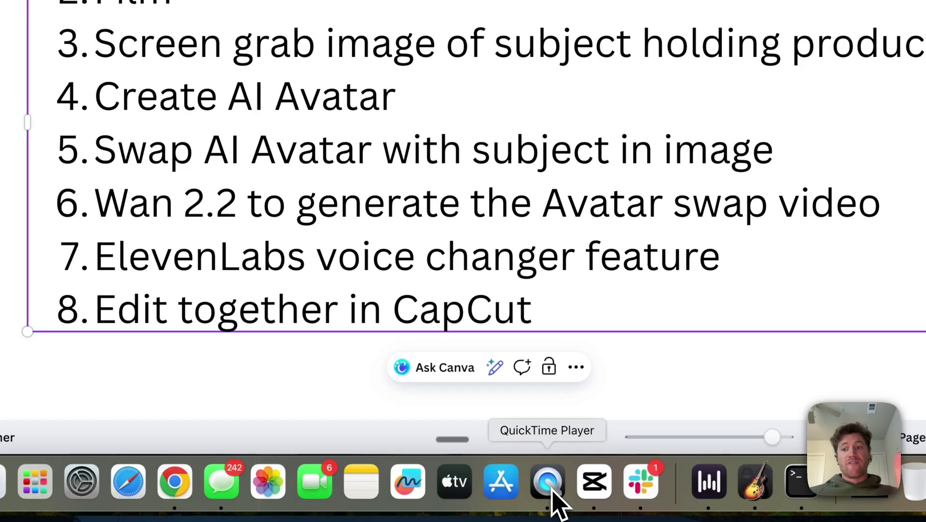
# Step: Show the filmed footage of the subject holding the product
pyautogui.click(552, 493)
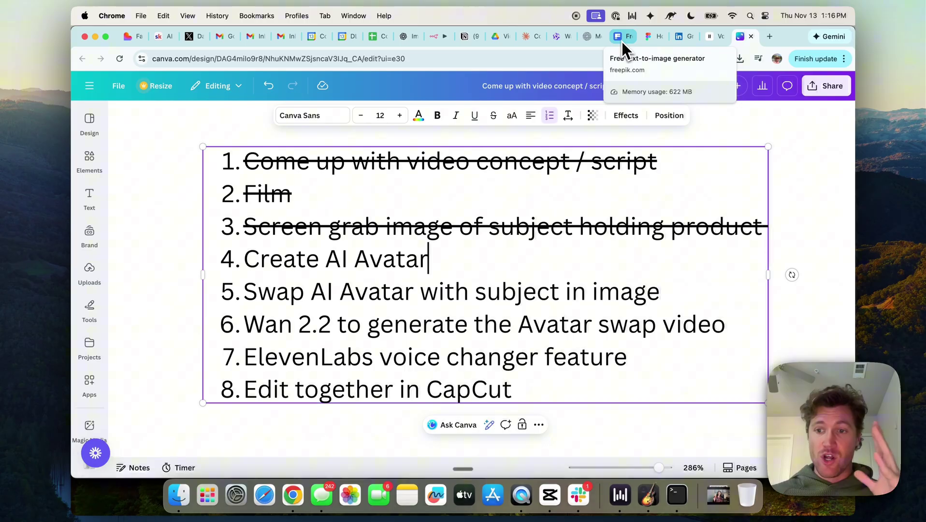
# Step: In Freepik's image generator, select the bathroom-selfie prompt's first sentence and browse the generated photos
pyautogui.click(621, 41)
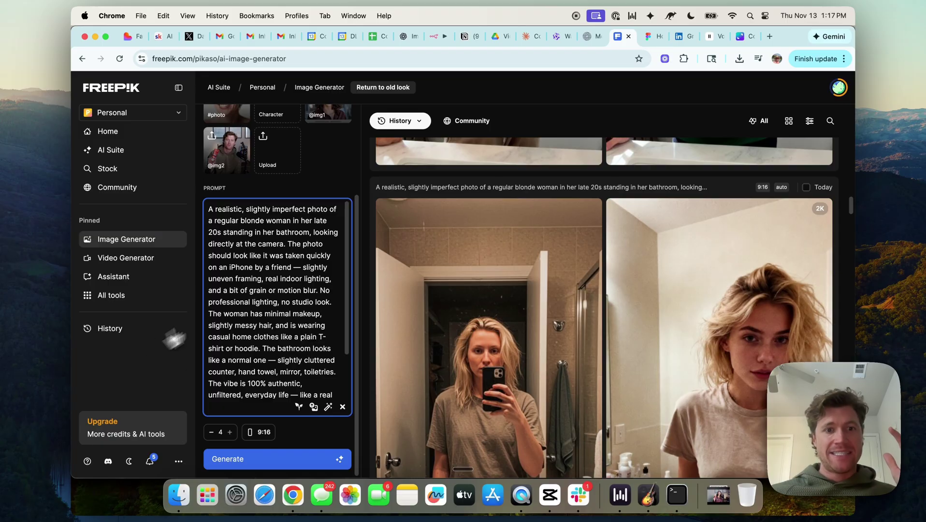
pyautogui.scroll(-1, 395, 291)
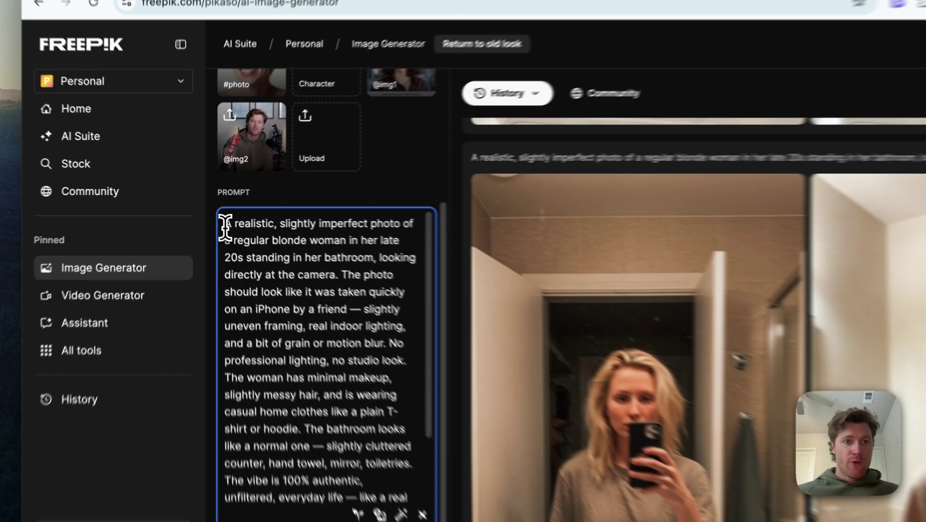
pyautogui.moveTo(211, 209); pyautogui.dragTo(274, 221)
pyautogui.moveTo(340, 249); pyautogui.dragTo(291, 274)
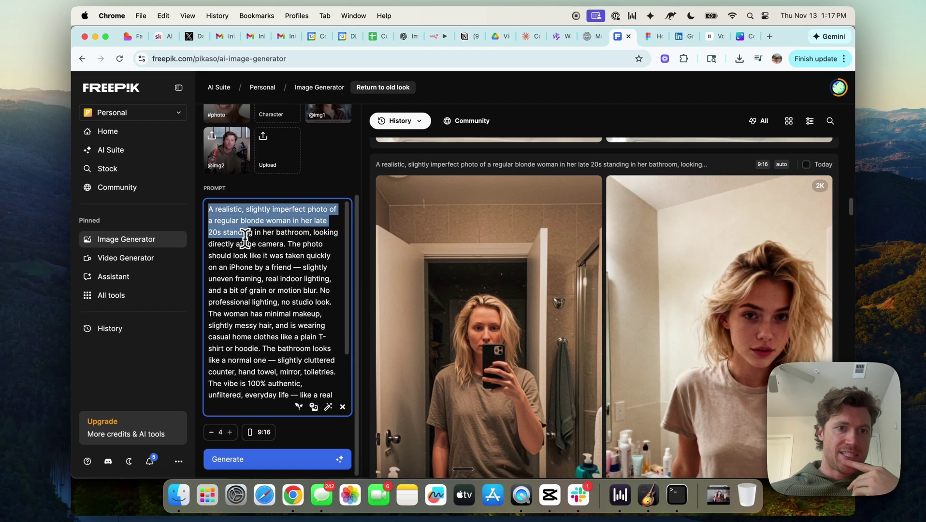
pyautogui.moveTo(246, 236); pyautogui.dragTo(289, 247)
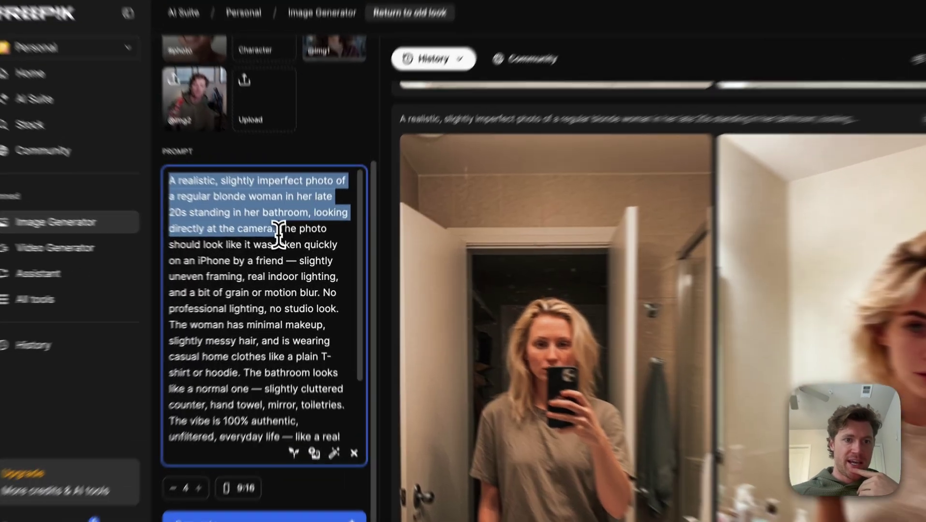
pyautogui.scroll(-3, 280, 235)
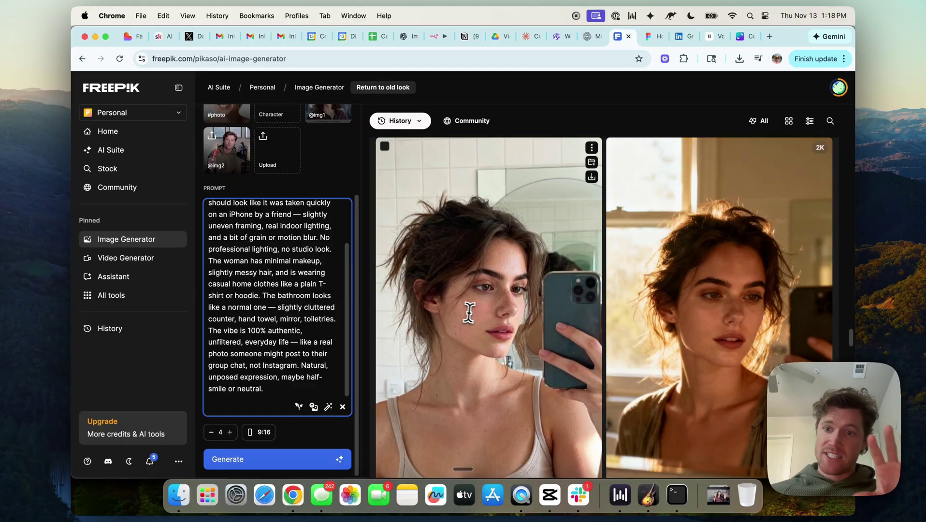
pyautogui.scroll(2, 471, 312)
pyautogui.scroll(5, 475, 314)
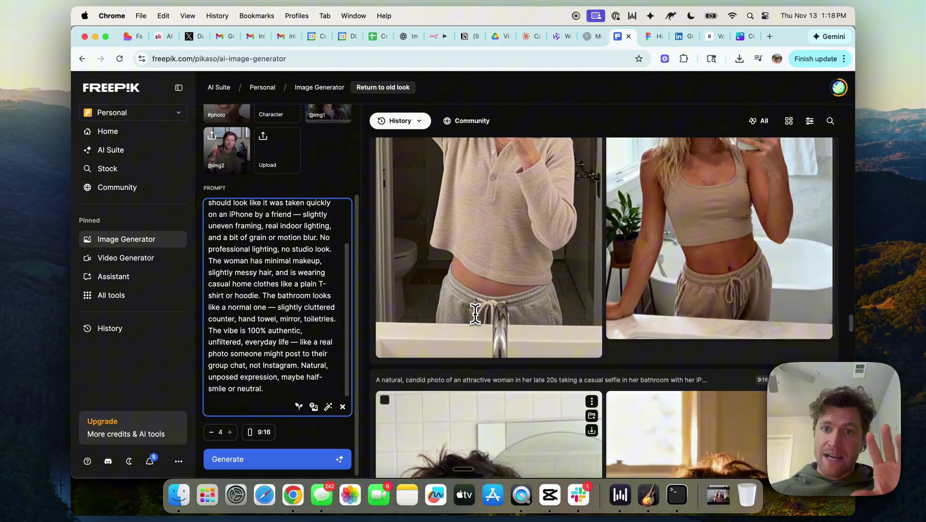
pyautogui.scroll(5, 474, 314)
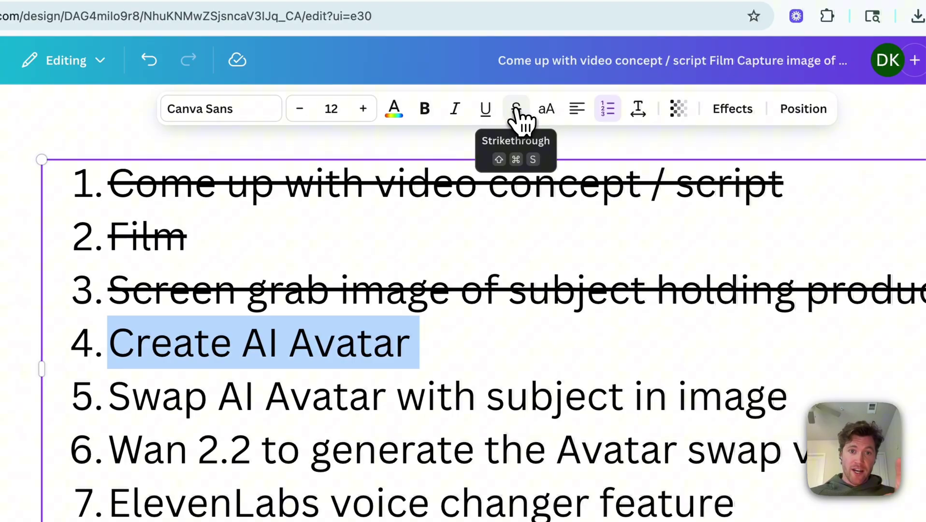
# Step: Strike through 'Create AI Avatar' in the checklist, then go to the Skool community page
pyautogui.click(515, 109)
pyautogui.click(385, 271)
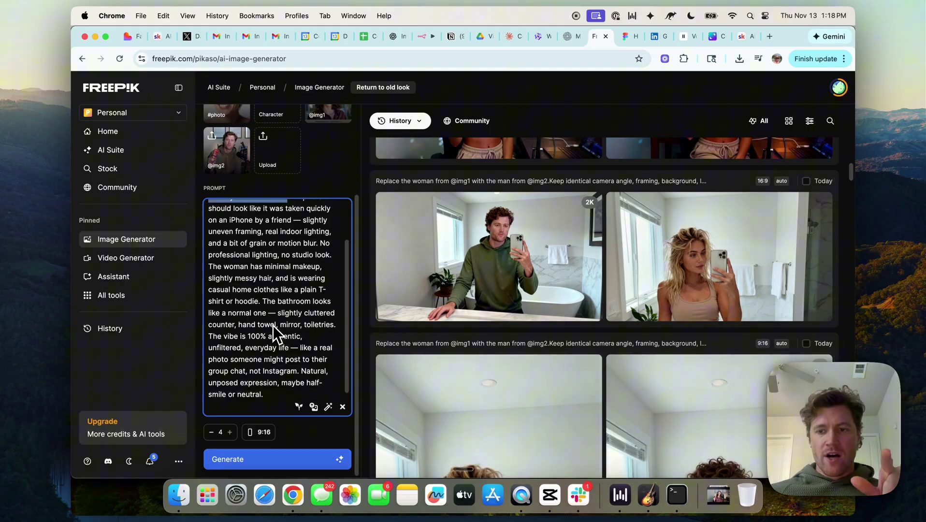
pyautogui.moveTo(287, 244); pyautogui.dragTo(208, 208)
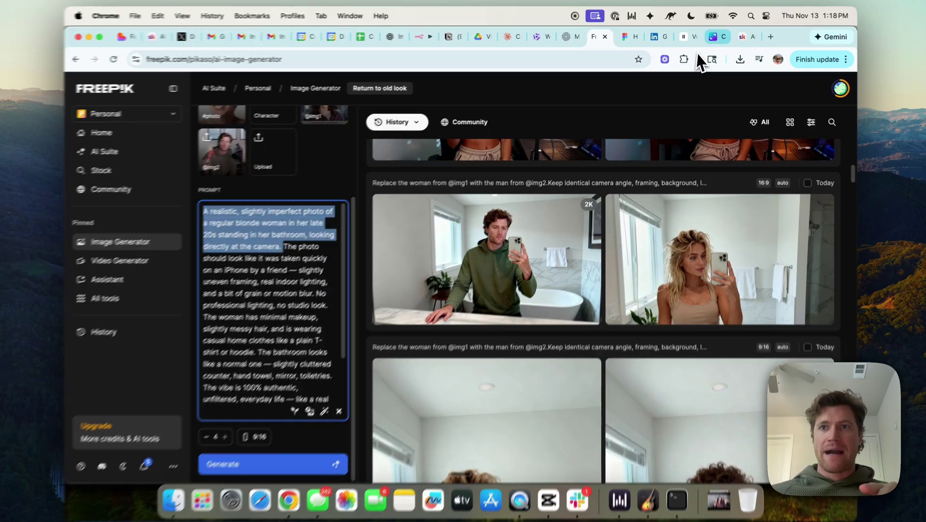
pyautogui.click(718, 36)
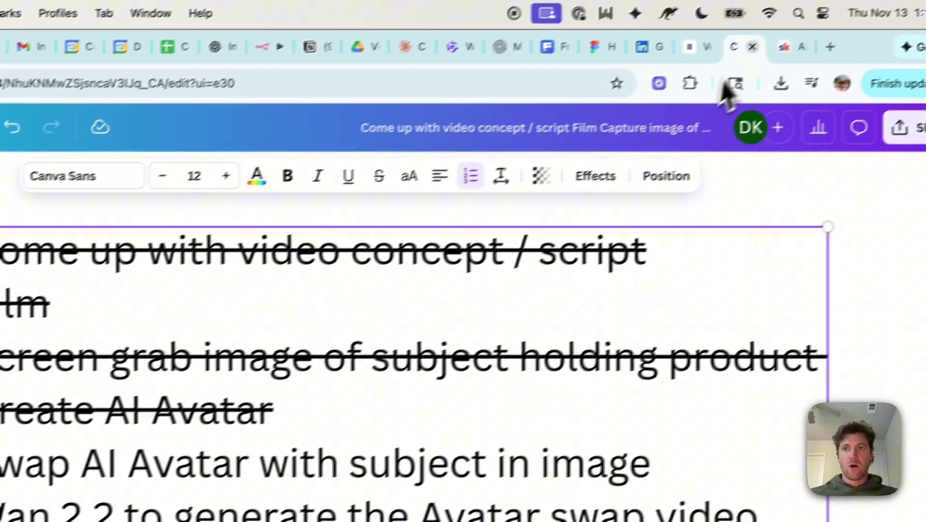
pyautogui.click(760, 56)
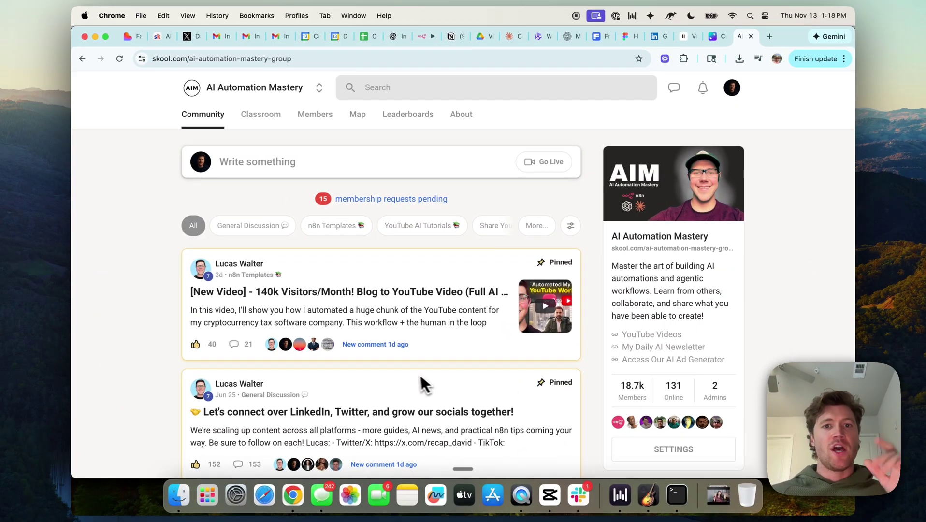
# Step: Filter Skool posts to YouTube AI Tutorials and open the 60-second AI ads tutorial post
pyautogui.click(424, 228)
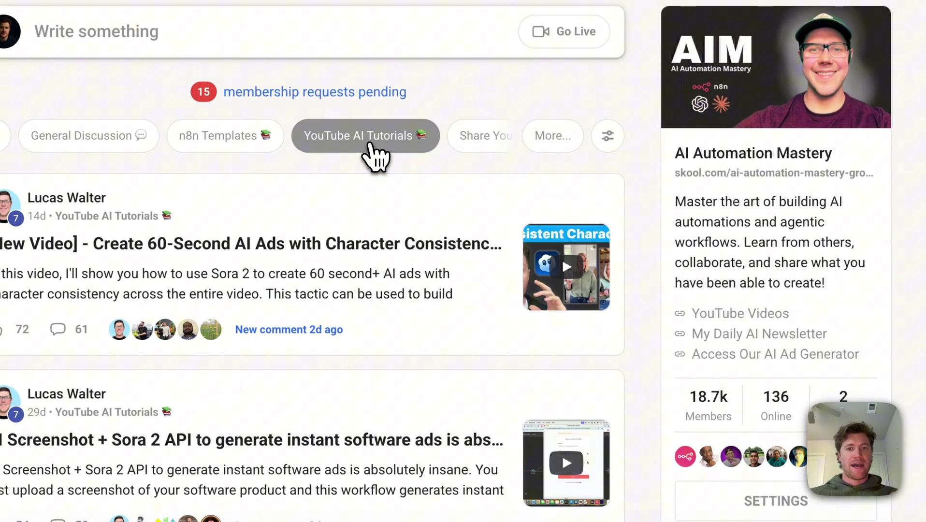
pyautogui.click(396, 304)
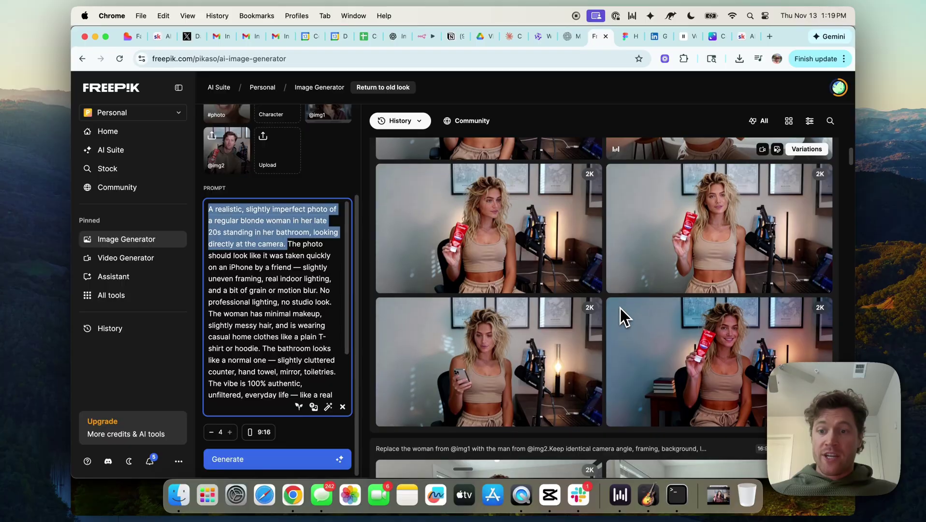
pyautogui.scroll(-1, 620, 316)
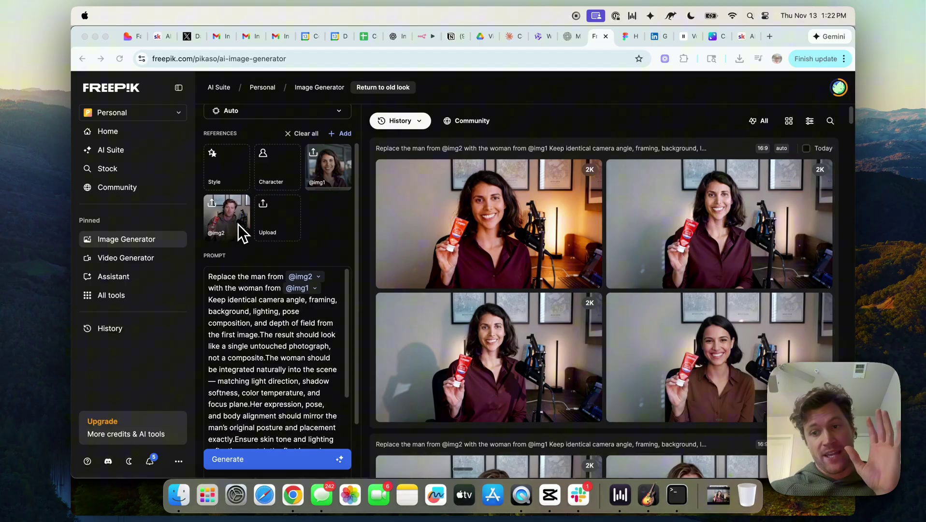
# Step: Open the lower-left generated photo of the woman holding the red toothpaste tube at full size
pyautogui.scroll(-2, 241, 329)
pyautogui.scroll(2, 240, 330)
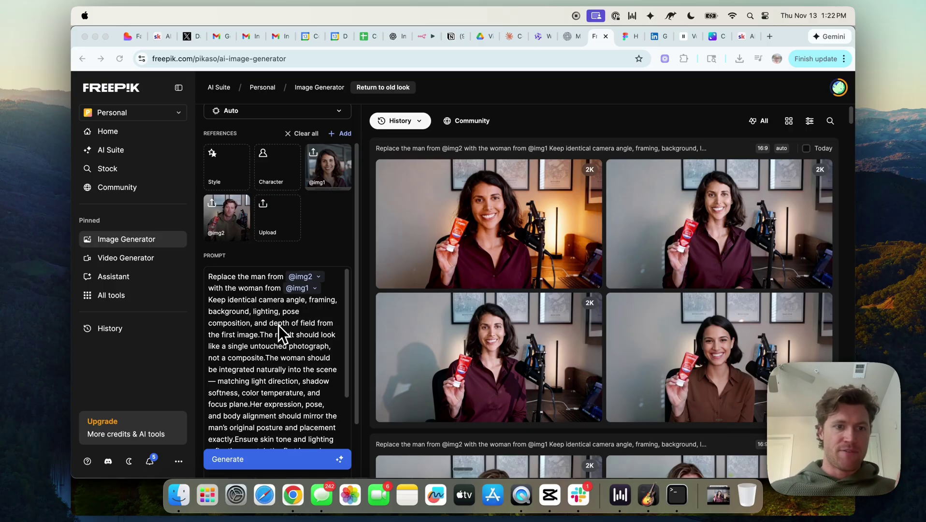
pyautogui.scroll(-2, 278, 333)
pyautogui.scroll(-5, 287, 313)
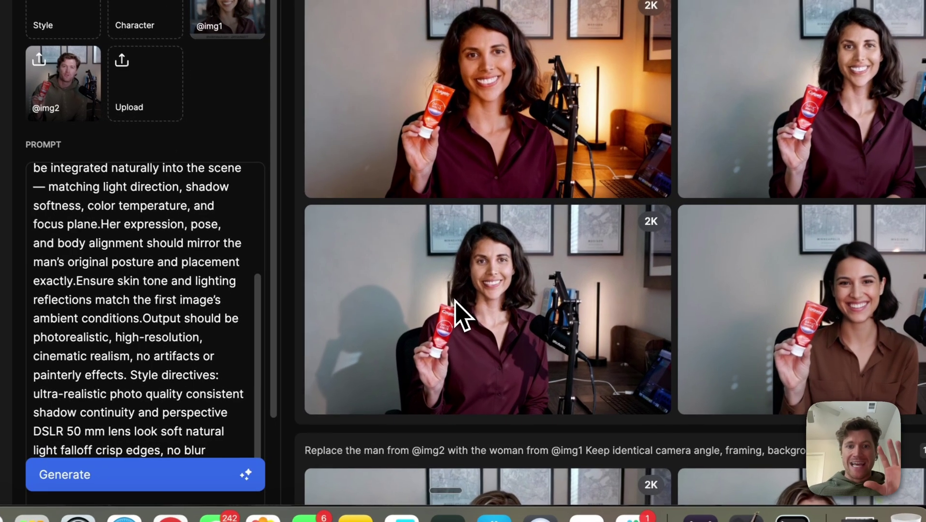
pyautogui.moveTo(498, 347)
pyautogui.click(501, 289)
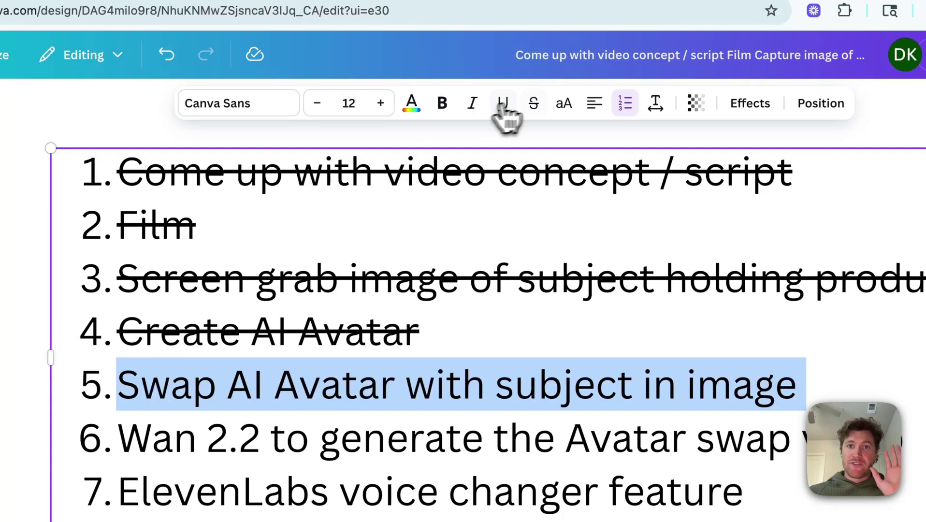
# Step: Strike through step 5, 'Swap AI Avatar with subject in image', and select 'the' in step 6
pyautogui.click(534, 103)
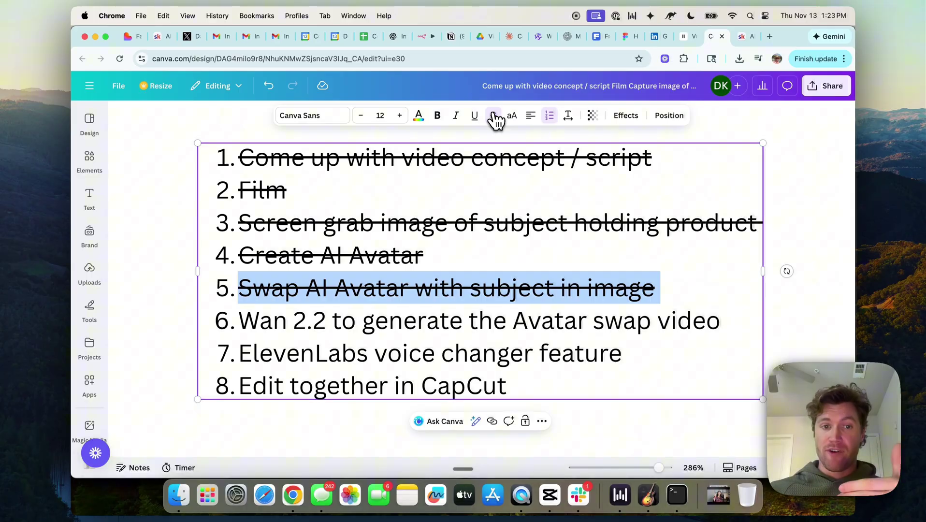
pyautogui.click(459, 313)
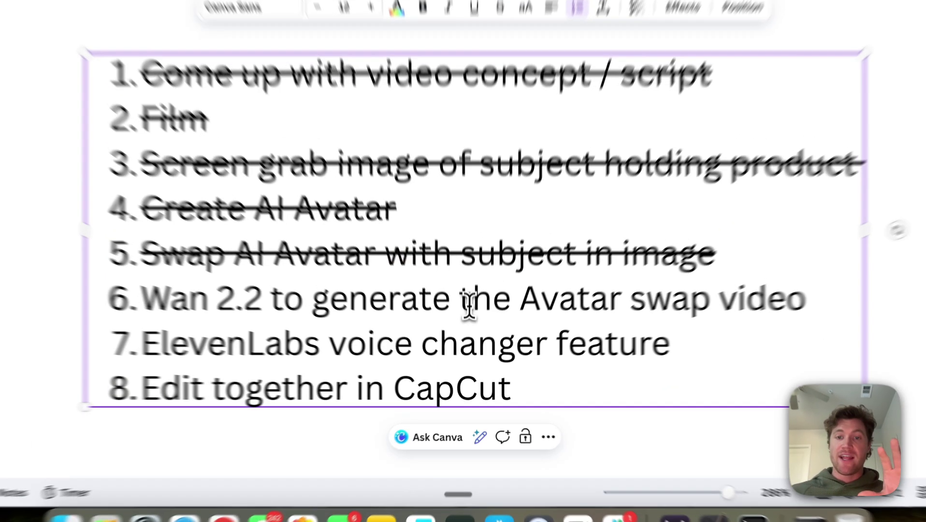
pyautogui.doubleClick(470, 333)
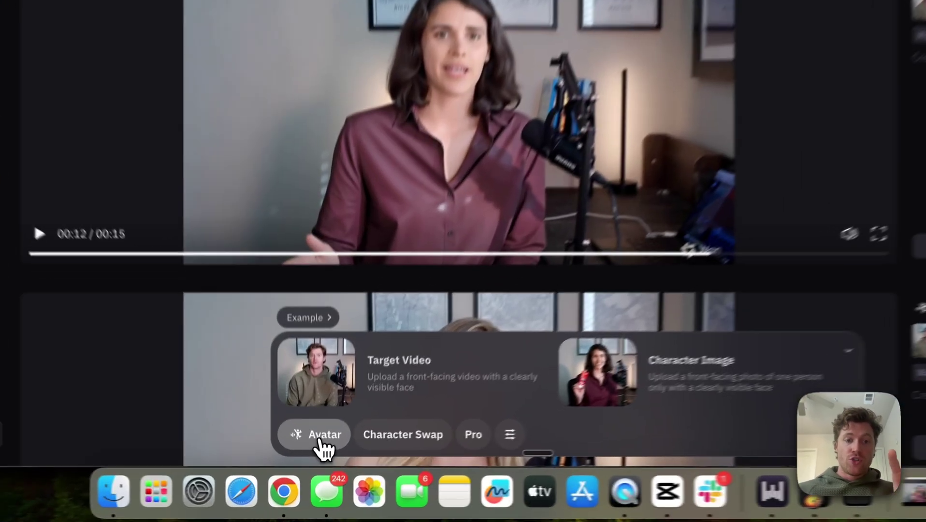
# Step: Set Wan to Character Swap and confirm a 15-second trim of the target video
pyautogui.click(319, 457)
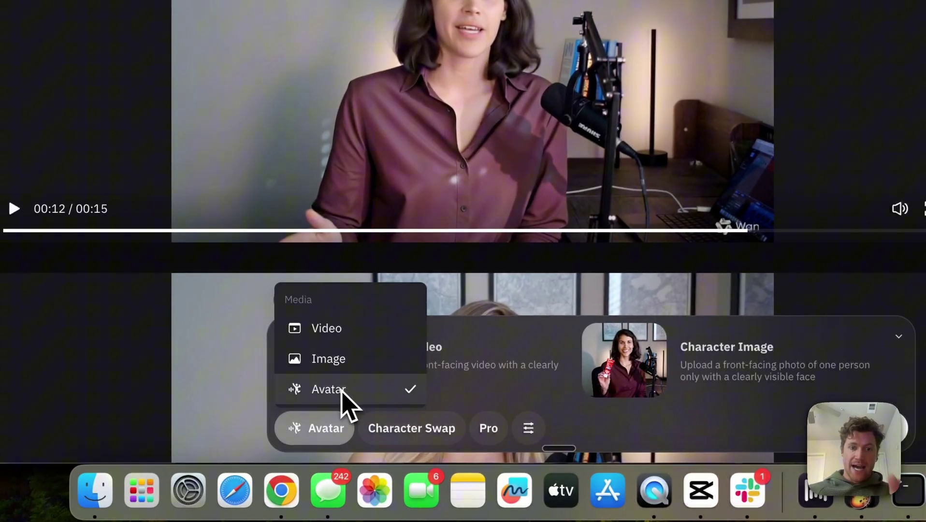
pyautogui.click(424, 437)
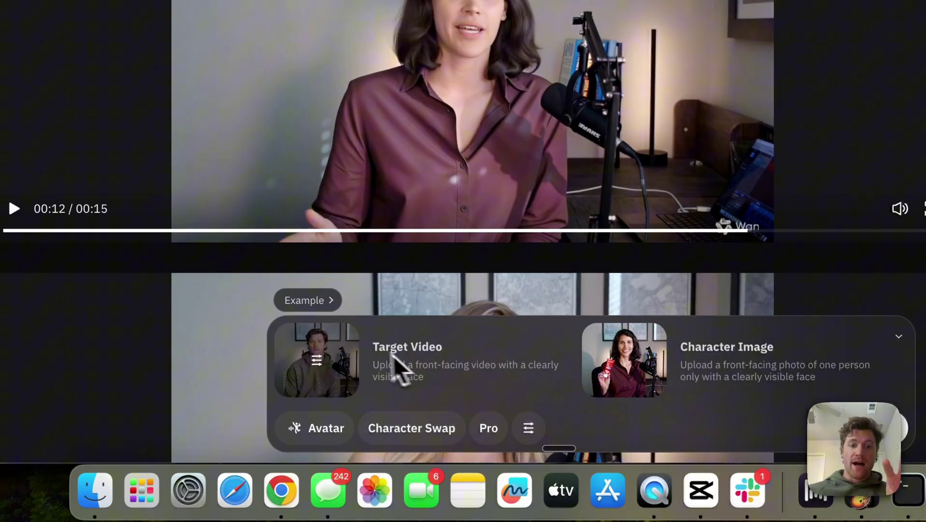
pyautogui.click(327, 382)
pyautogui.click(403, 321)
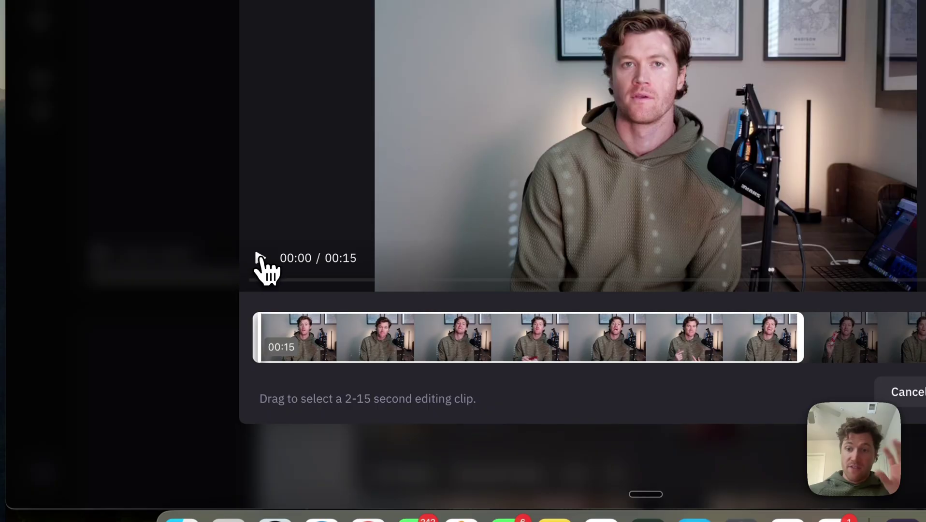
pyautogui.click(260, 258)
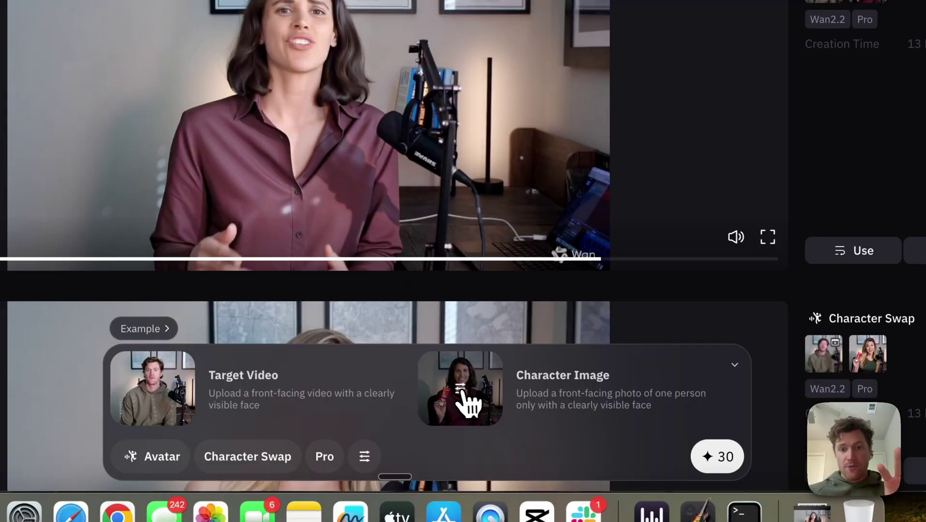
pyautogui.click(458, 391)
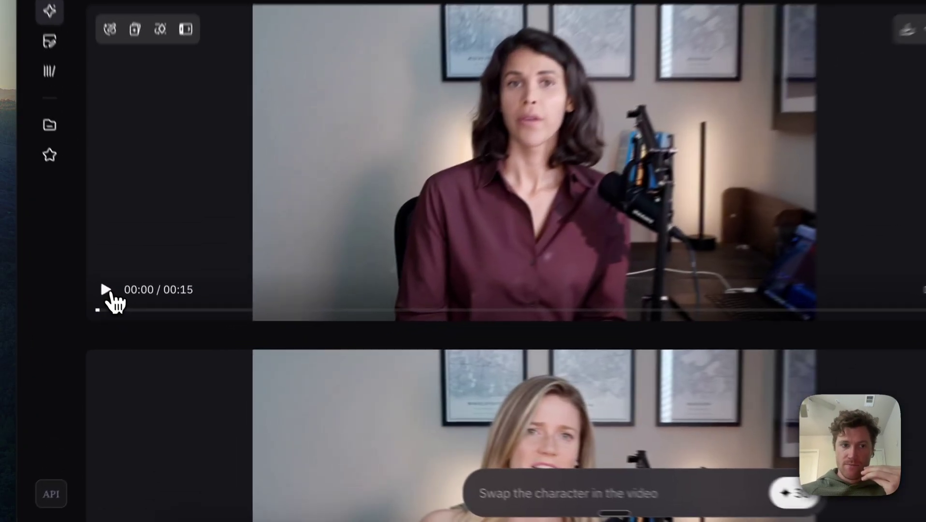
# Step: Play the generated character-swap video, then return to the checklist and click into item 7
pyautogui.click(130, 323)
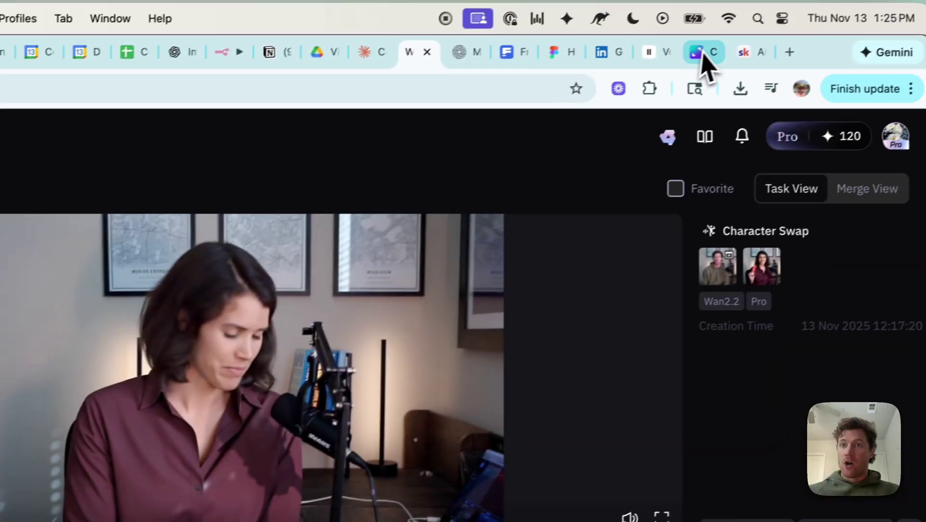
pyautogui.click(714, 38)
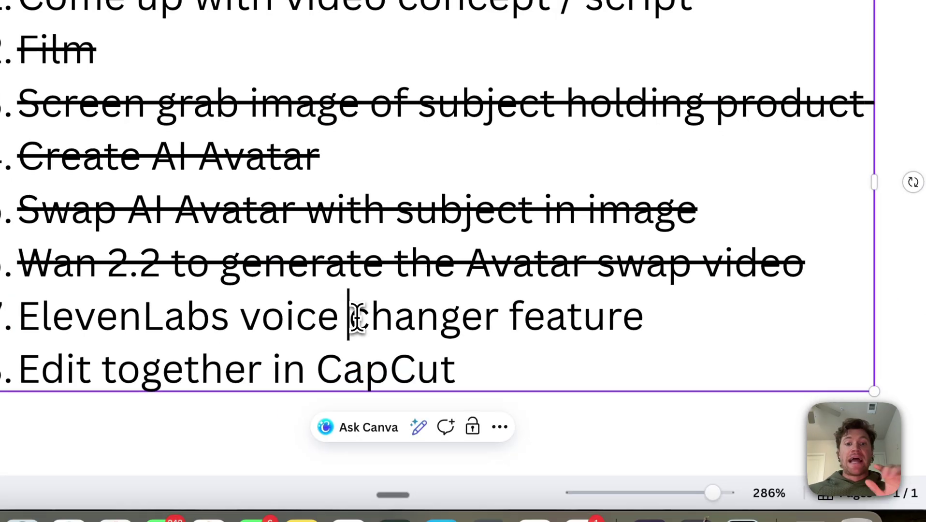
pyautogui.click(642, 318)
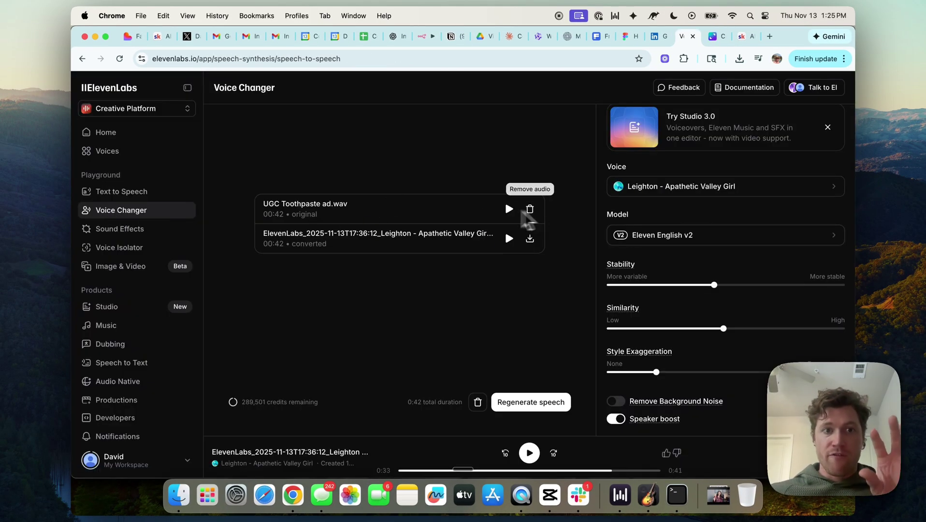
# Step: Play and stop the original UGC Toothpaste ad.wav, then open the Voice Changer voice list
pyautogui.click(509, 212)
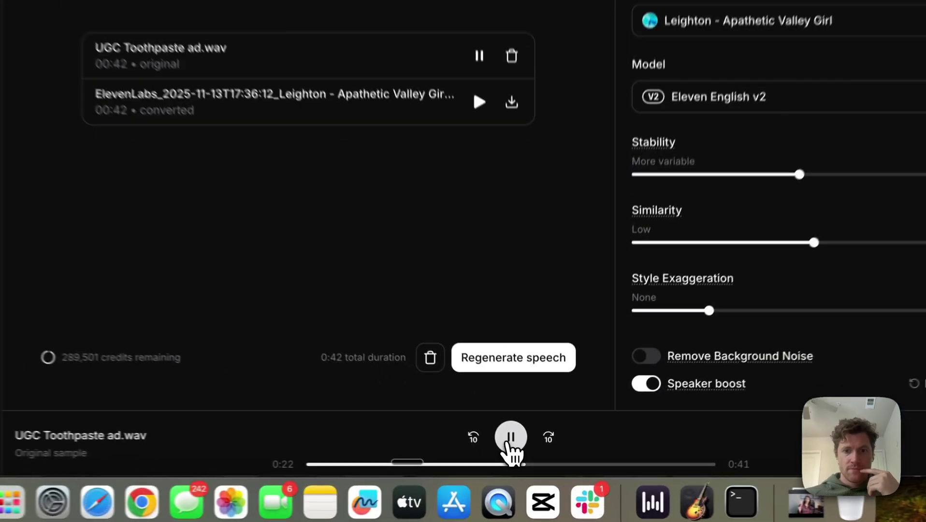
pyautogui.click(530, 453)
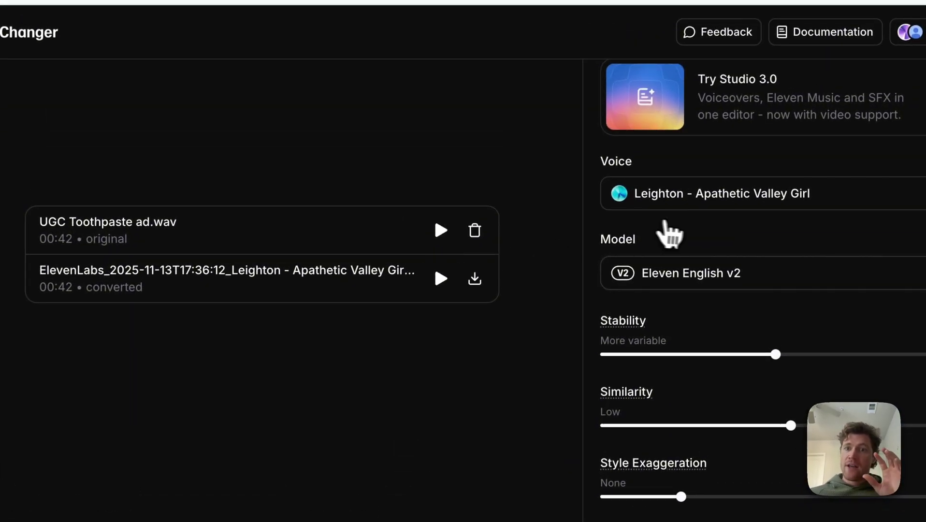
pyautogui.click(705, 196)
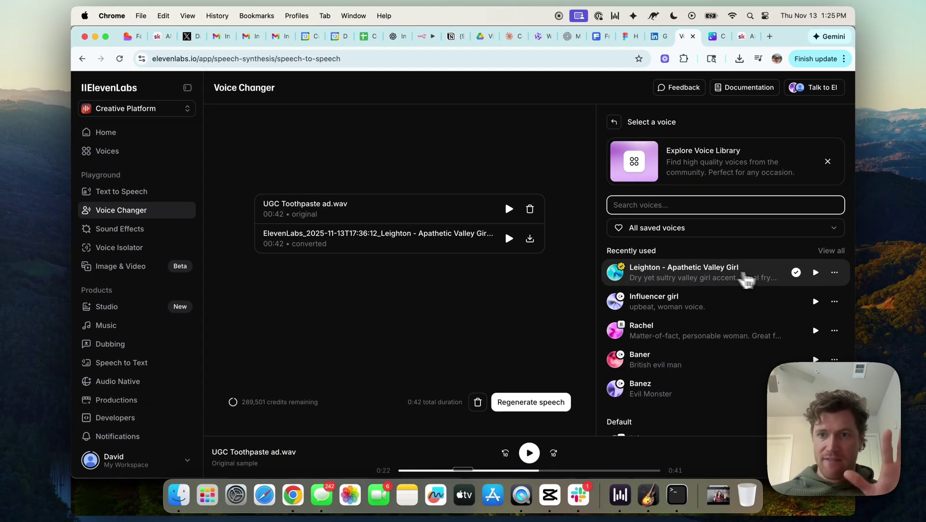
# Step: Preview the Leighton voice, regenerate the toothpaste ad speech with it, then play the new file
pyautogui.click(816, 272)
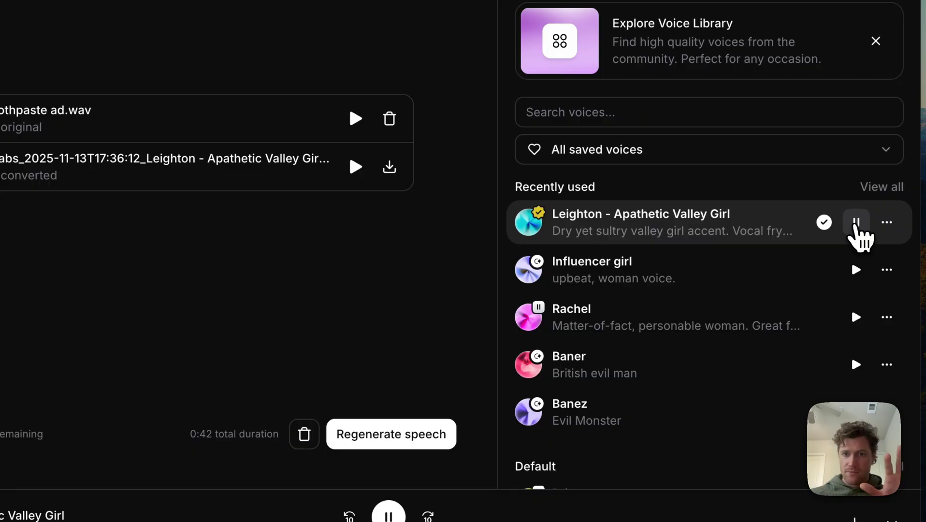
pyautogui.click(856, 223)
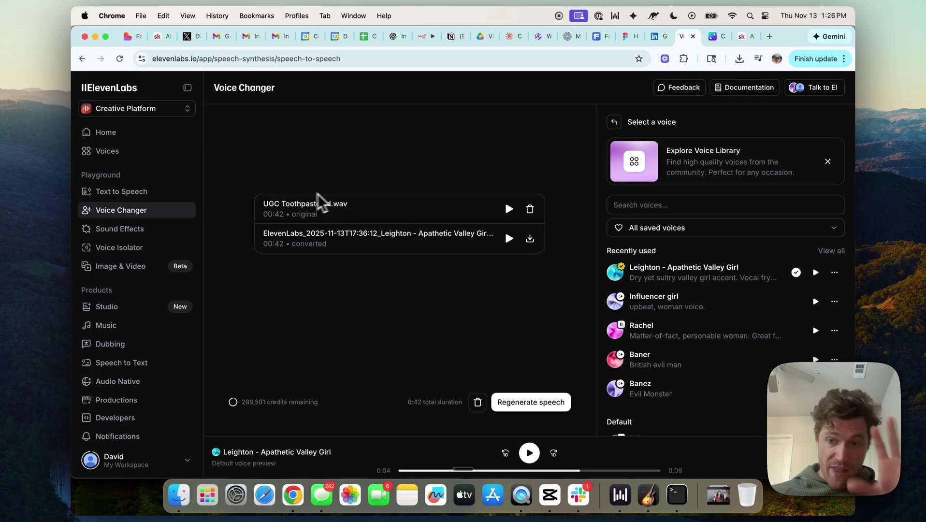
pyautogui.click(530, 401)
pyautogui.click(532, 471)
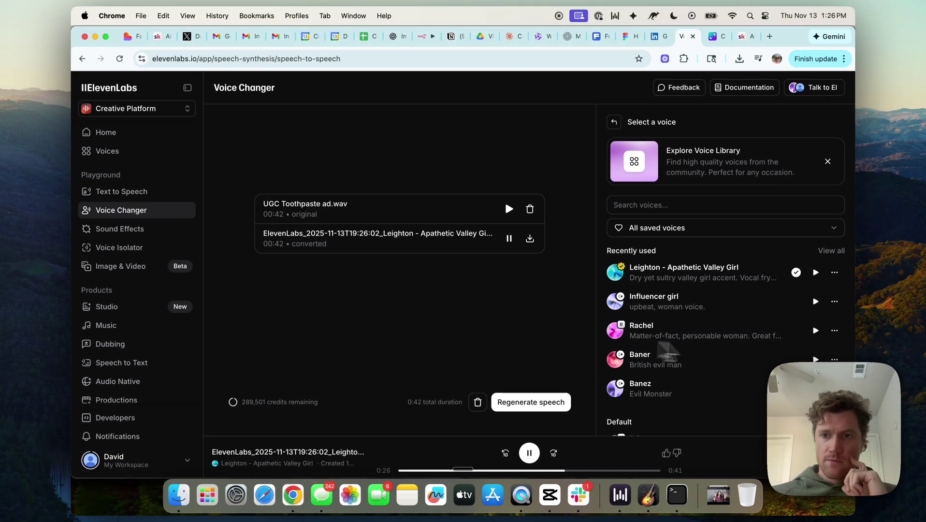
pyautogui.click(509, 238)
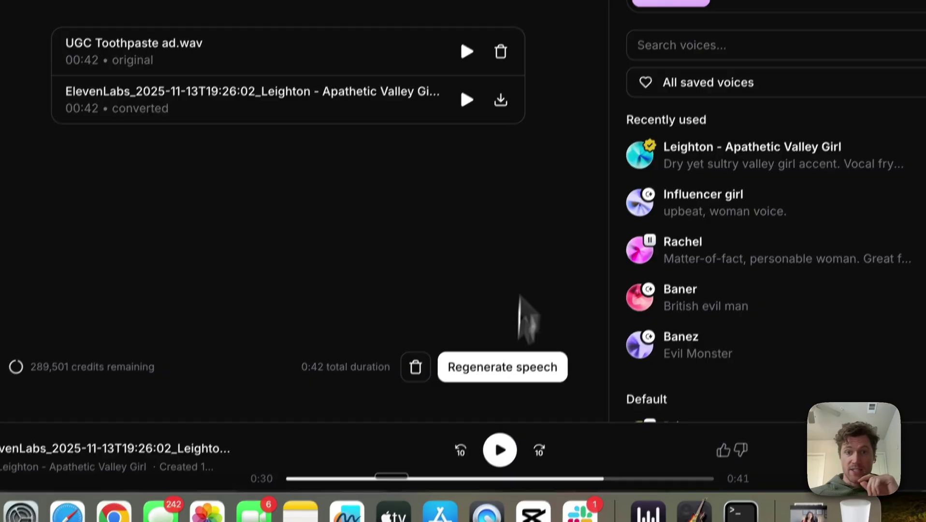
pyautogui.click(530, 239)
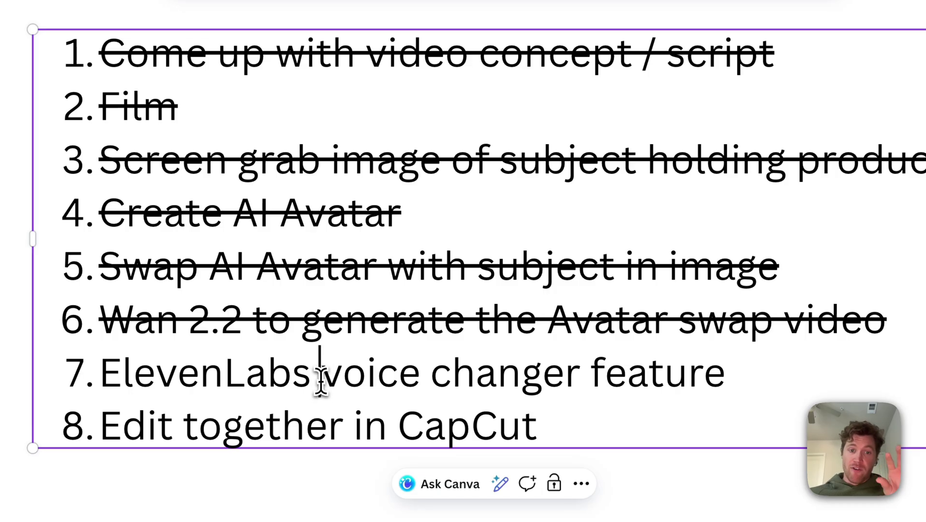
# Step: Strike through item 7, 'ElevenLabs voice changer feature', then select the word CapCut in item 8
pyautogui.tripleClick(321, 382)
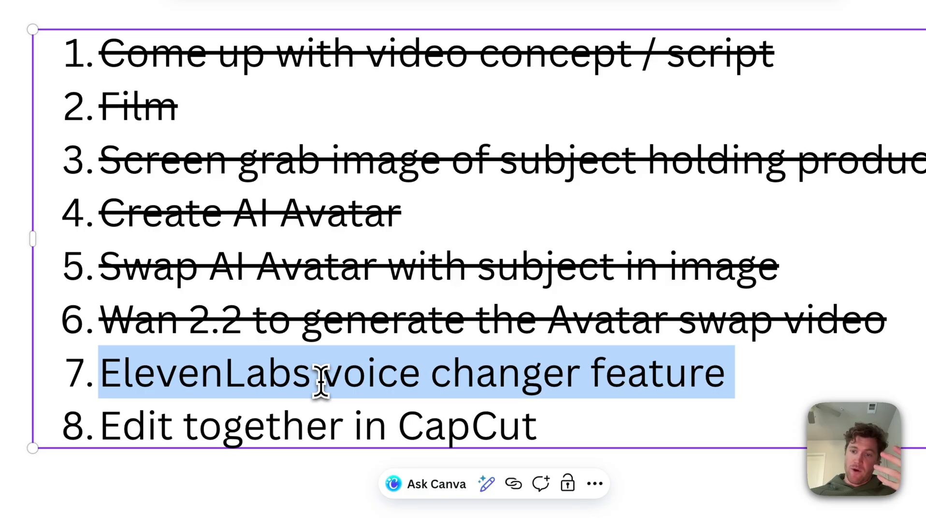
pyautogui.press('super+shift+x')
pyautogui.click(582, 425)
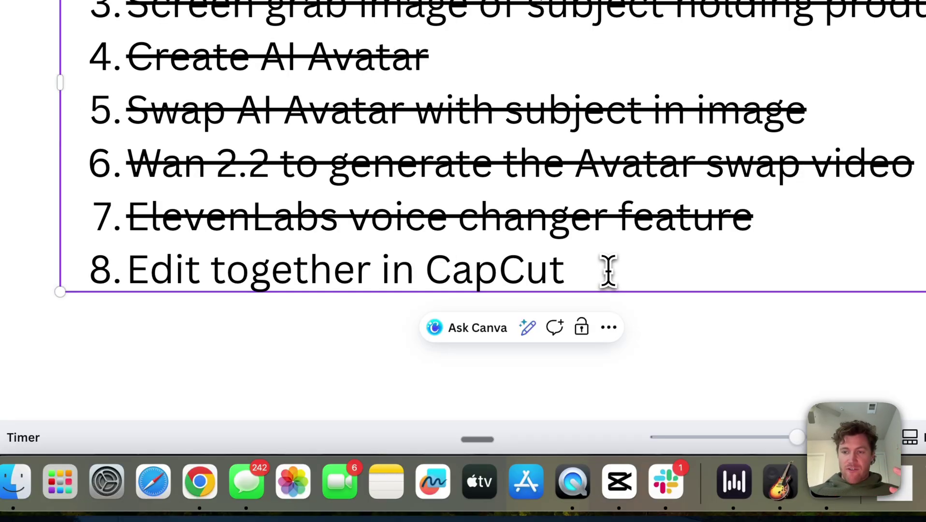
pyautogui.doubleClick(515, 269)
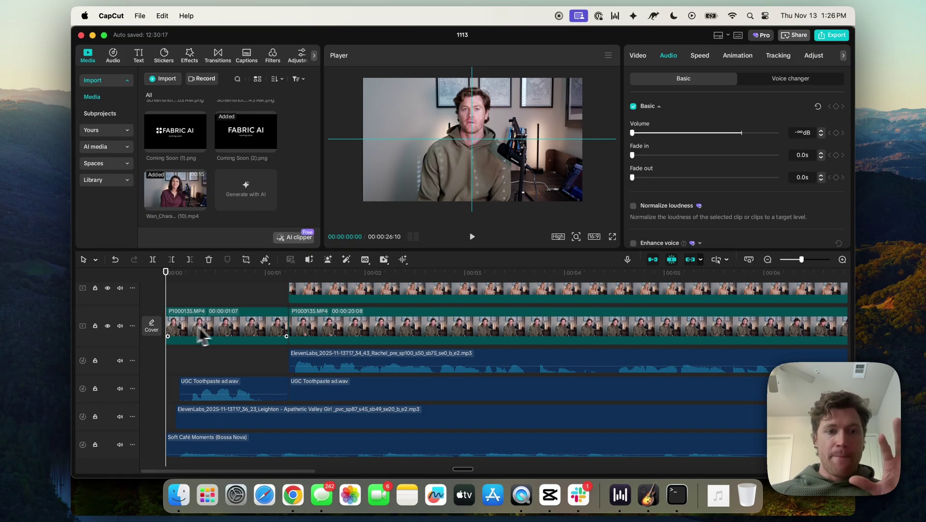
# Step: Scrub the CapCut timeline to 00:00:01:27 and scroll through the Wan clip and voice tracks
pyautogui.hscroll(3, 230, 328)
pyautogui.hscroll(-3, 207, 319)
pyautogui.click(175, 284)
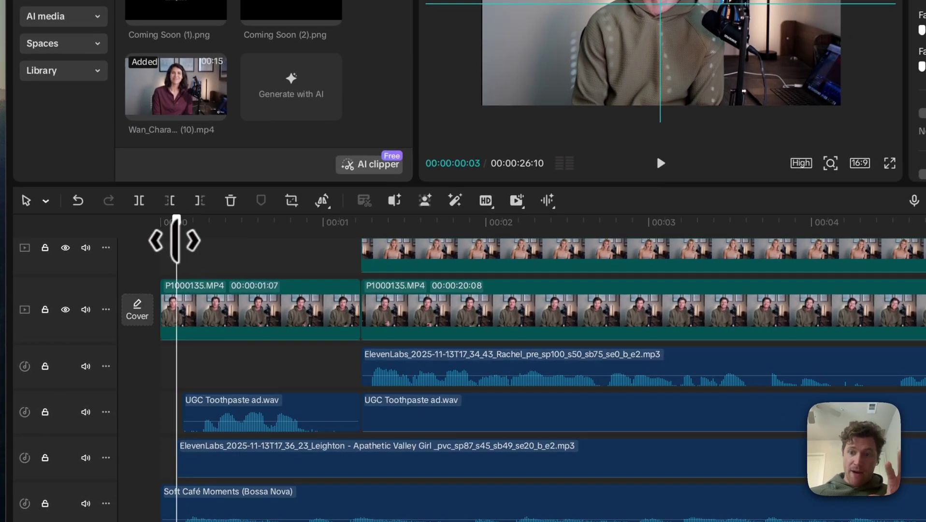
pyautogui.moveTo(175, 240); pyautogui.dragTo(236, 241)
pyautogui.scroll(1, 268, 283)
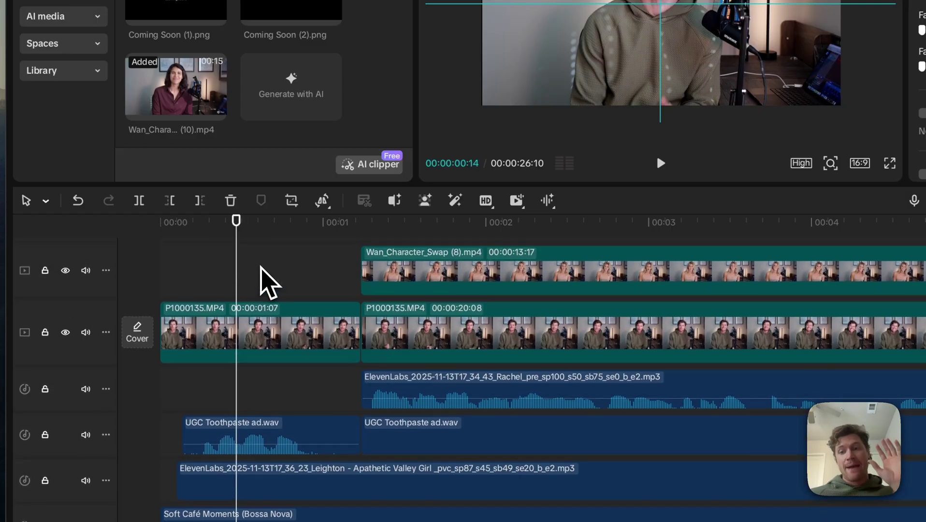
pyautogui.scroll(3, 266, 280)
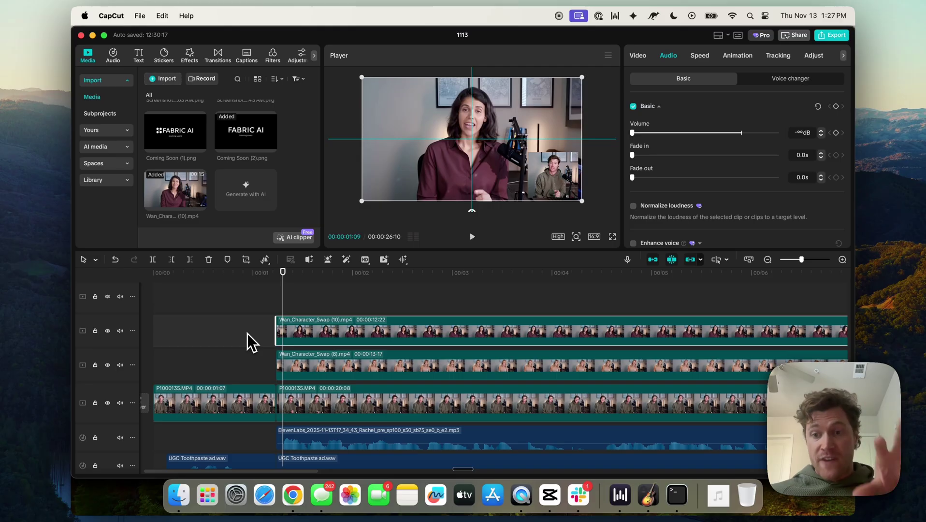
pyautogui.scroll(3, 340, 336)
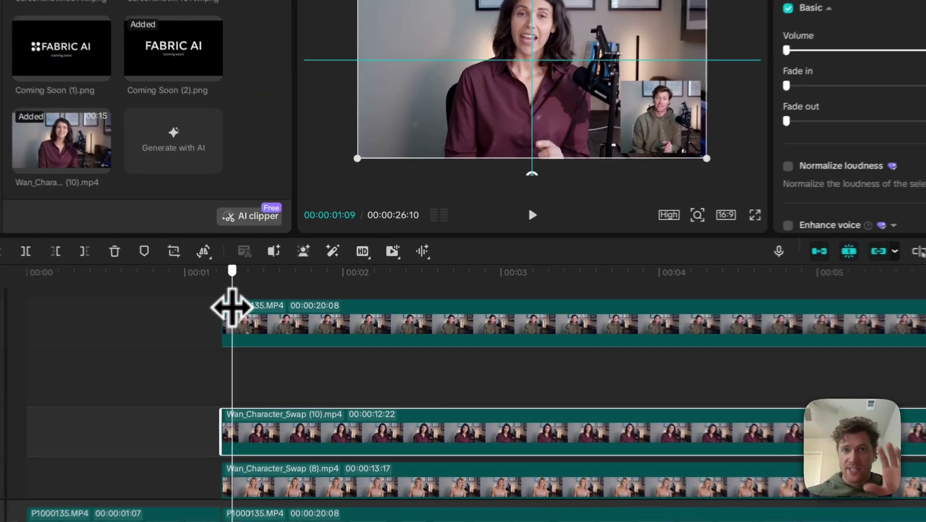
pyautogui.moveTo(285, 292); pyautogui.dragTo(342, 298)
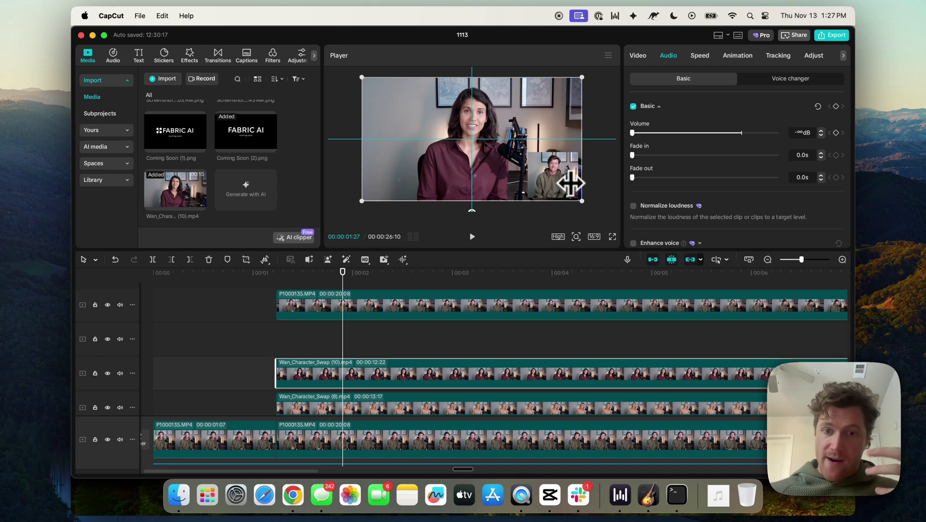
pyautogui.scroll(-5, 285, 300)
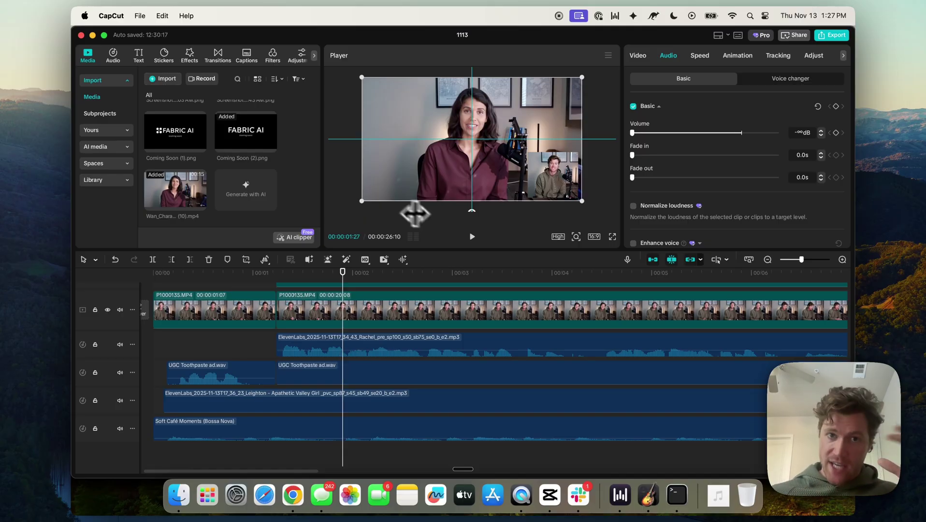
pyautogui.scroll(5, 417, 297)
pyautogui.scroll(-2, 412, 279)
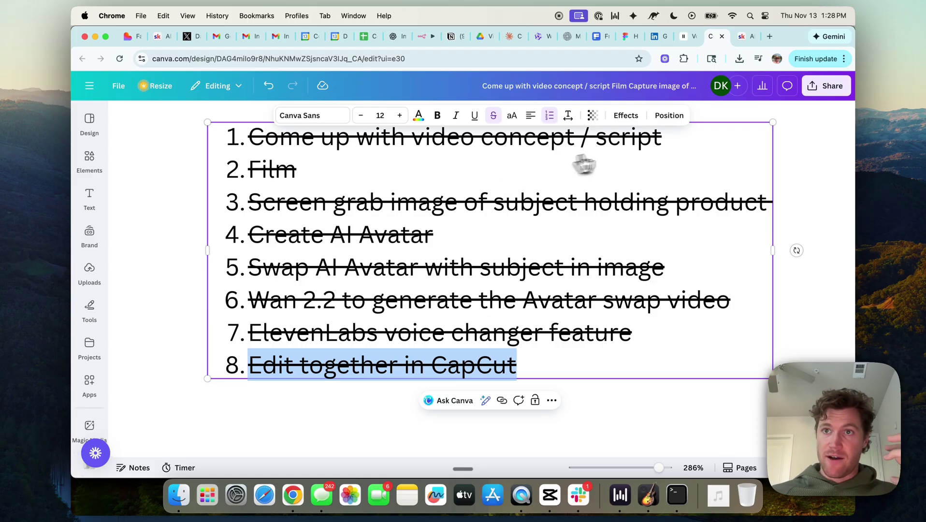
# Step: Exit text editing with item 8, 'Edit together in CapCut', struck through
pyautogui.press('Escape')
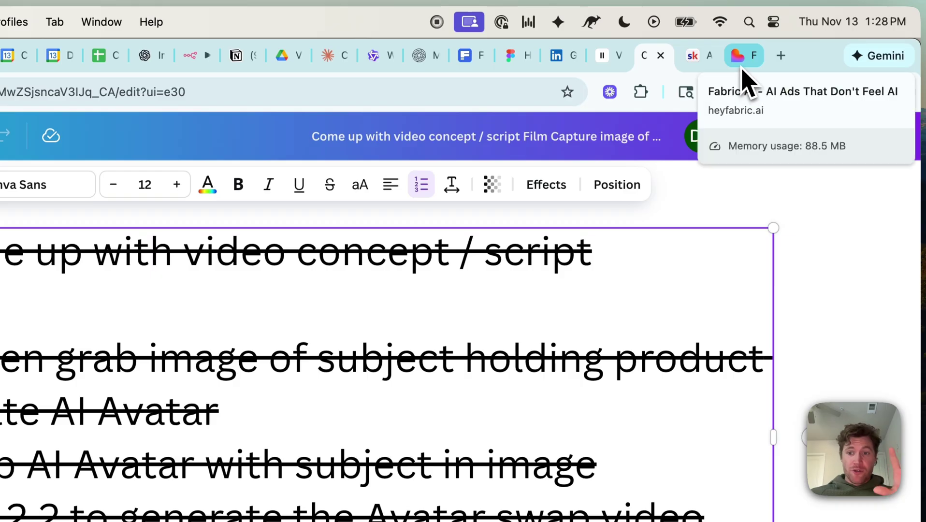
# Step: Switch to the Fabric browser tab
pyautogui.click(746, 42)
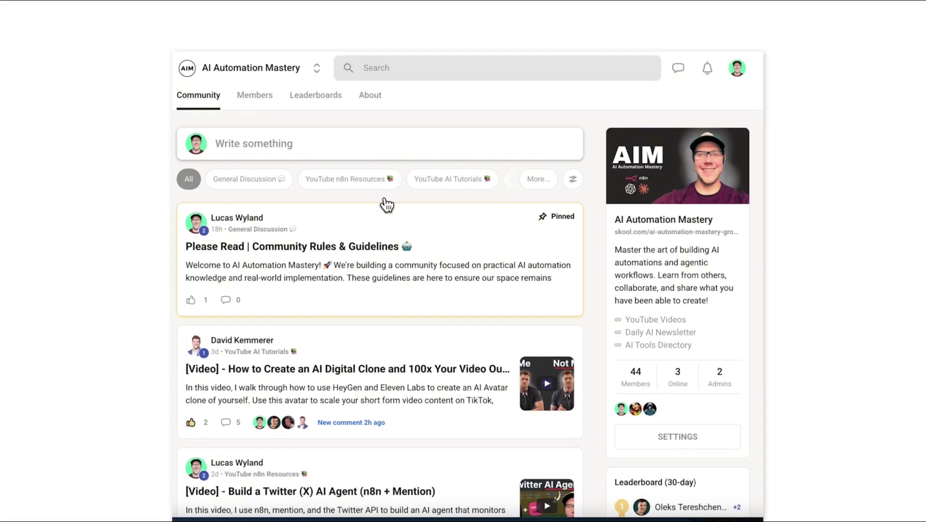
# Step: Show only YouTube n8n Resources posts and open 'Build a Twitter (X) AI Agent (n8n + Mention)'
pyautogui.click(318, 184)
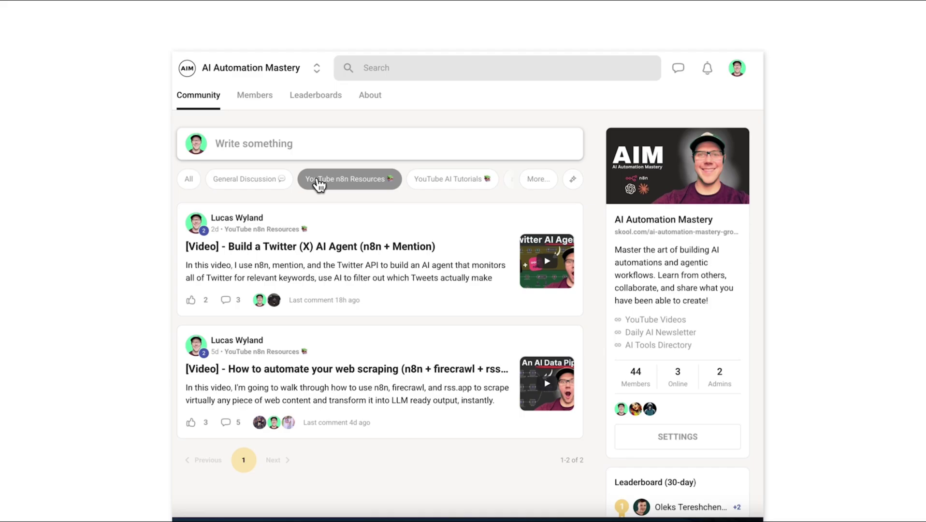
pyautogui.click(469, 254)
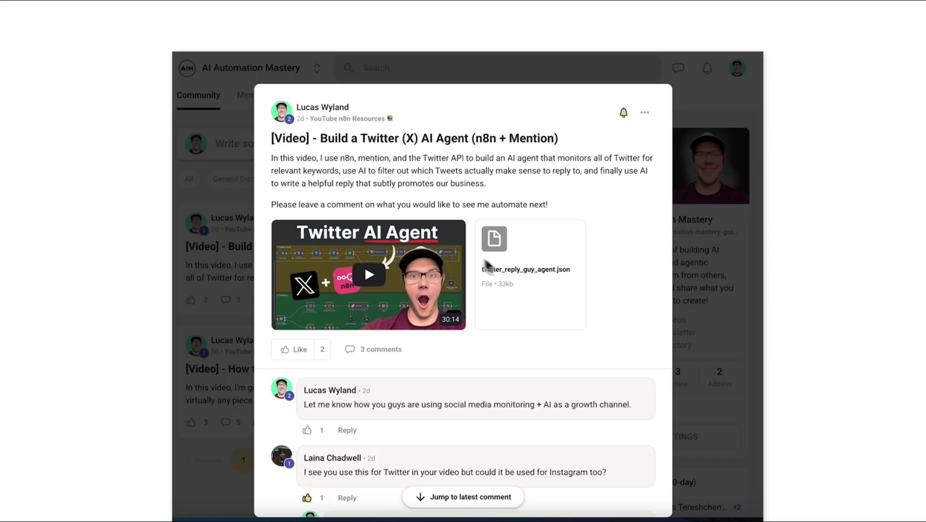